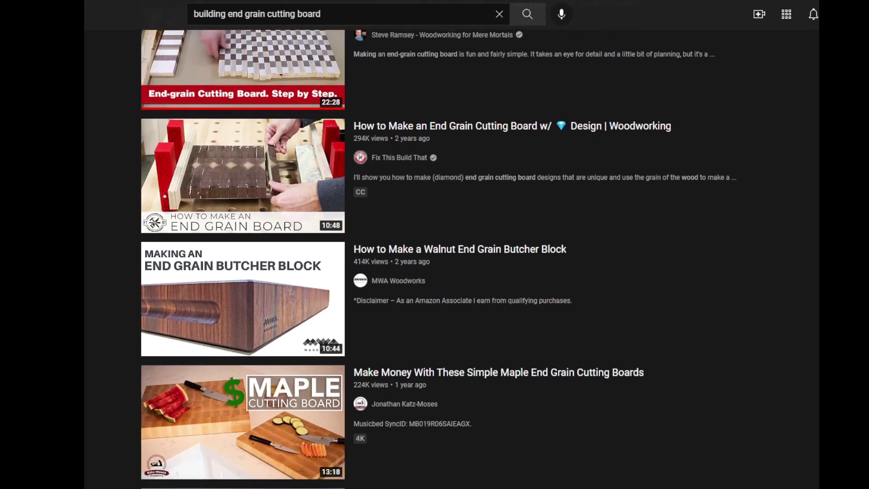
Scroll through the YouTube results for 'building end grain cutting board' tutorial videos
scroll(451, 258, down, 7)
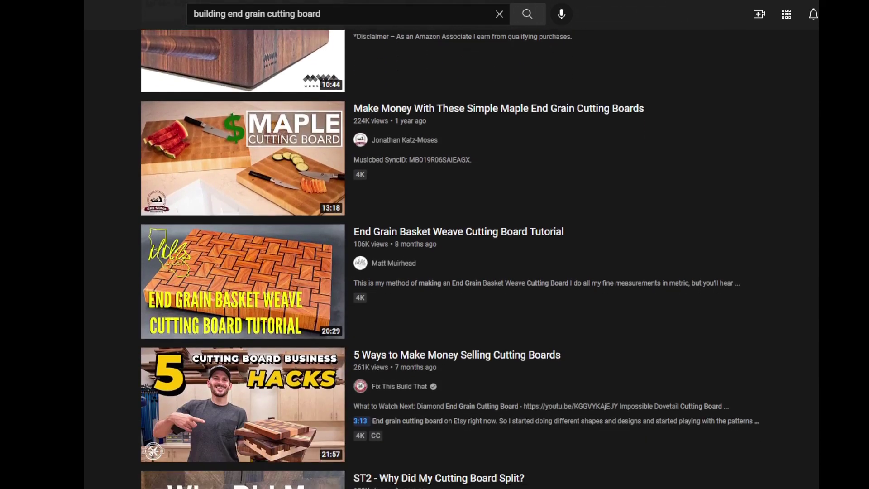
scroll(450, 258, down, 3)
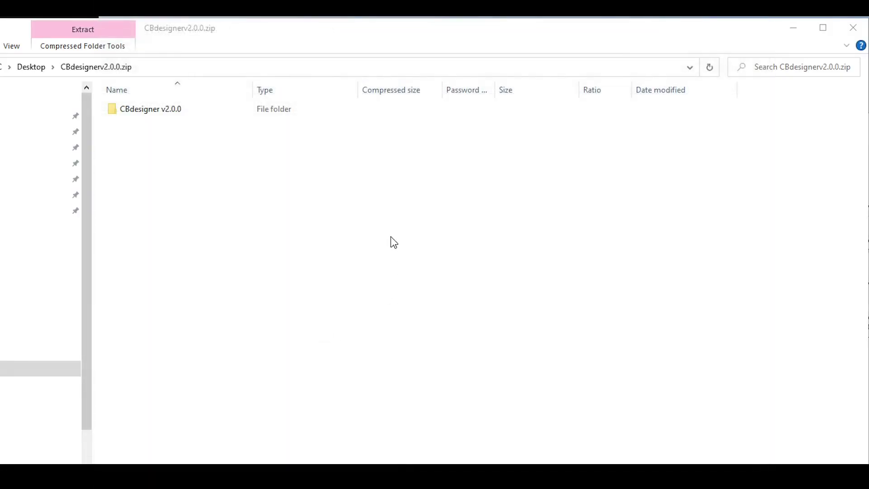
Open the CBdesigner v2.0 folder inside the zip and select CBdesigner v2.0.0.exe and User Guide.pdf
click(182, 112)
double_click(182, 112)
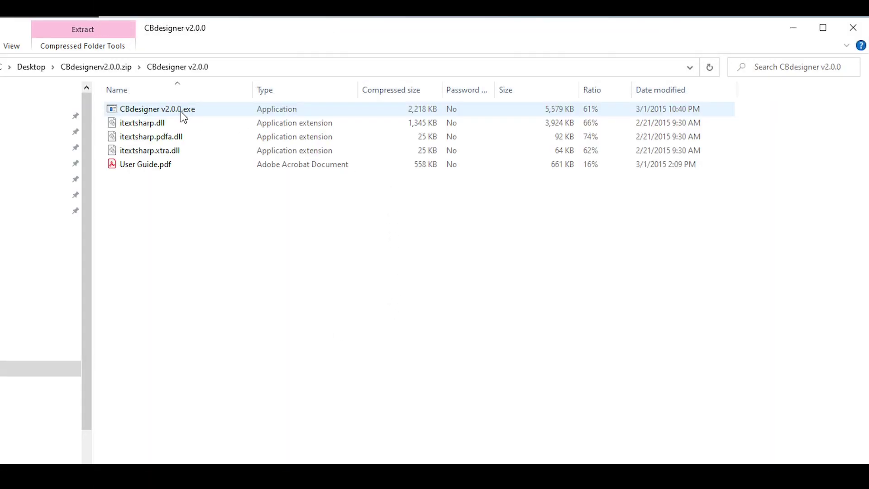
drag(289, 325, 122, 94)
click(260, 307)
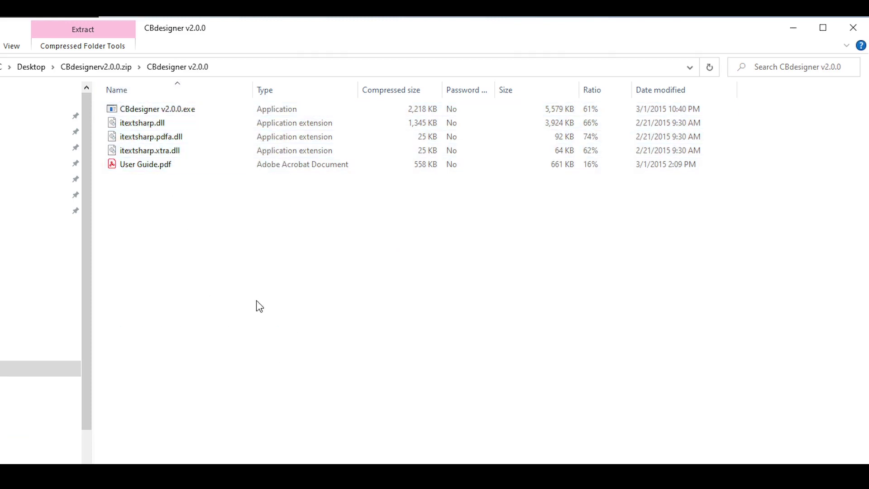
click(171, 111)
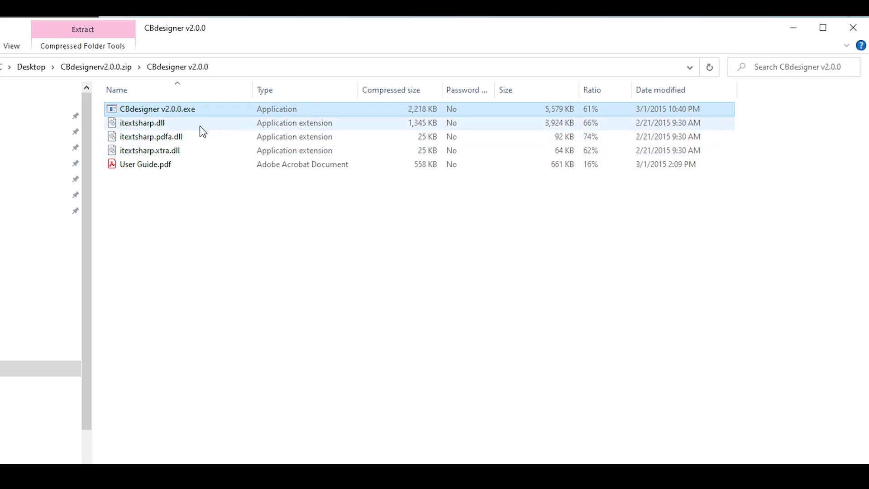
click(178, 164)
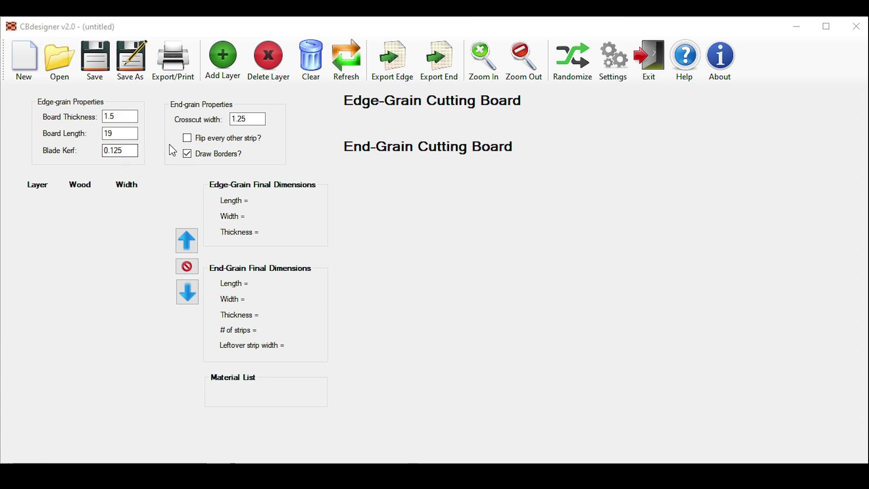
drag(125, 117, 106, 118)
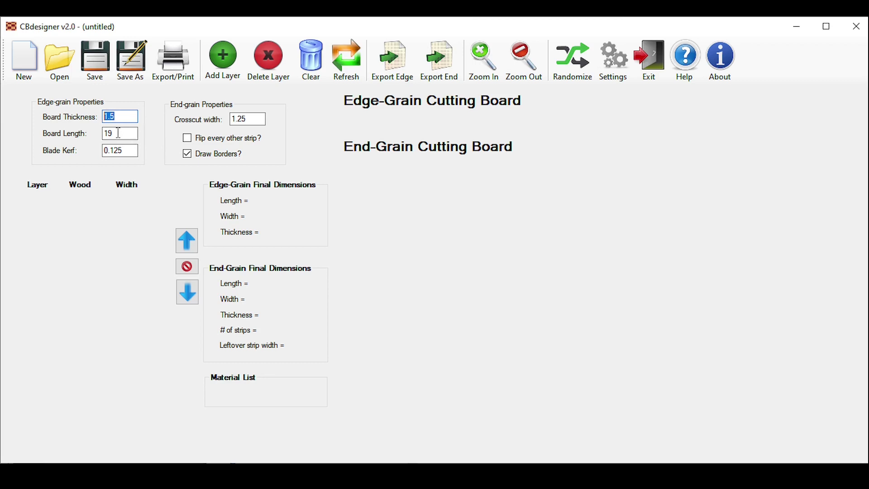
drag(119, 133, 95, 149)
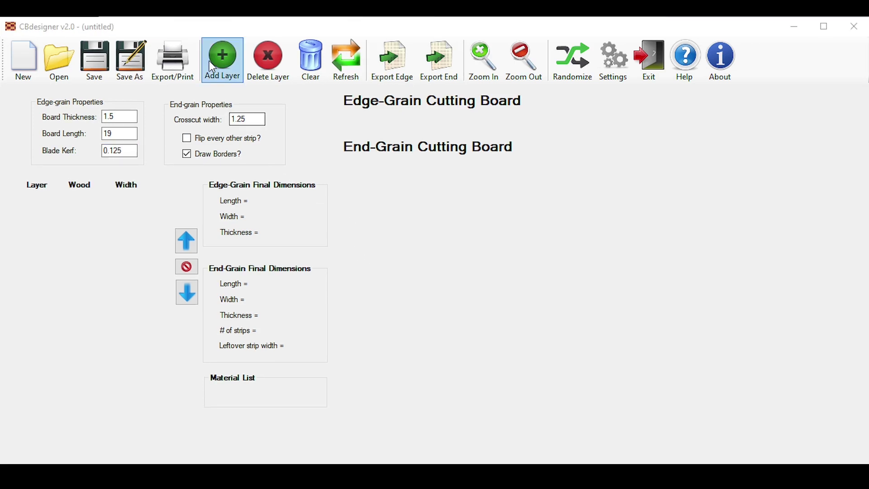
Add layers until the board holds seven default Maple layers
click(210, 64)
click(212, 67)
click(212, 67)
click(213, 67)
click(212, 67)
click(212, 67)
click(115, 118)
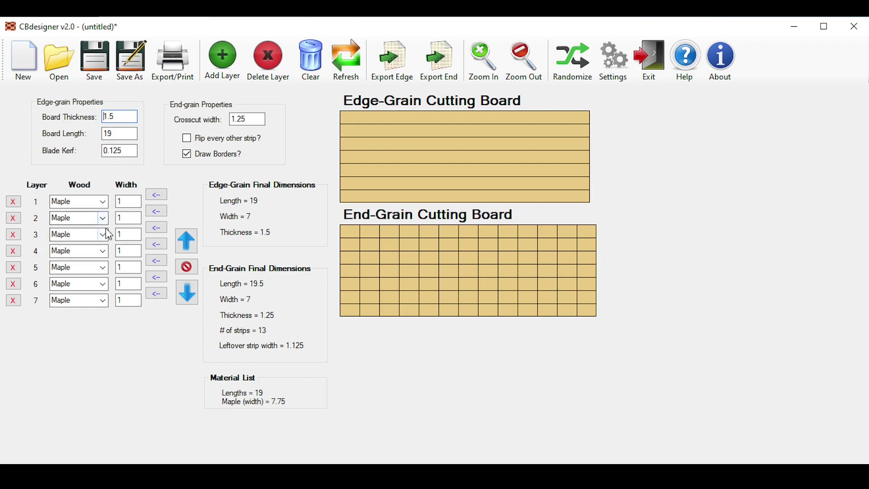
Set layers 1, 2, 4 and 6 to Cherry, Walnut, Cherry and Purpleheart
click(103, 202)
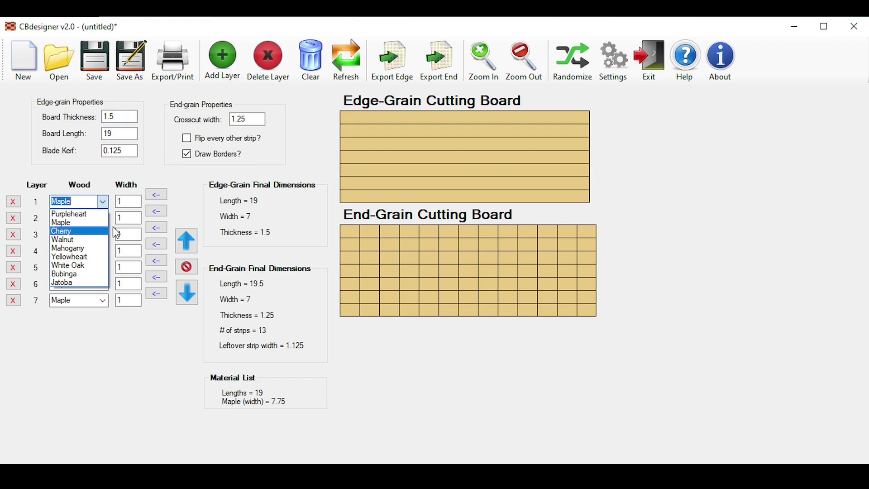
click(131, 207)
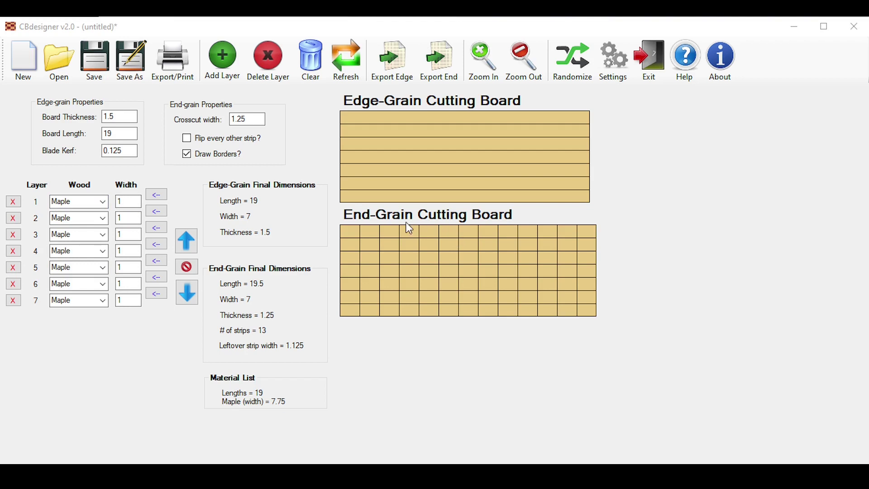
click(105, 208)
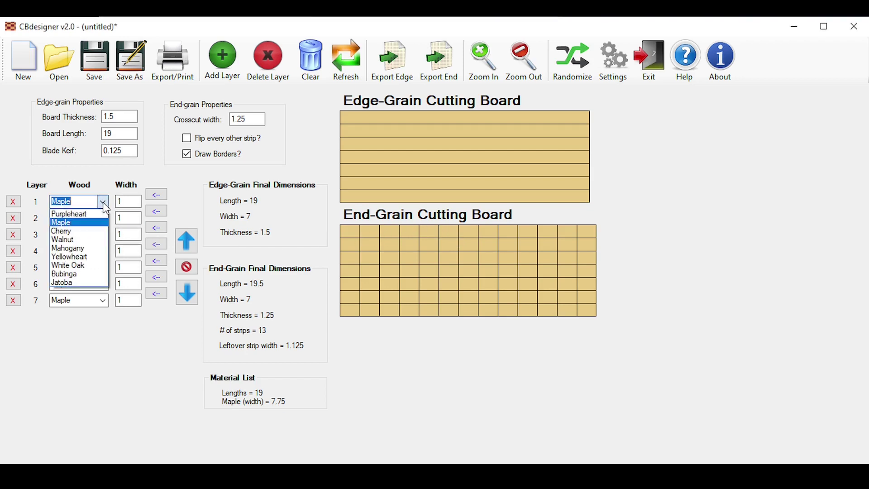
click(104, 228)
click(103, 220)
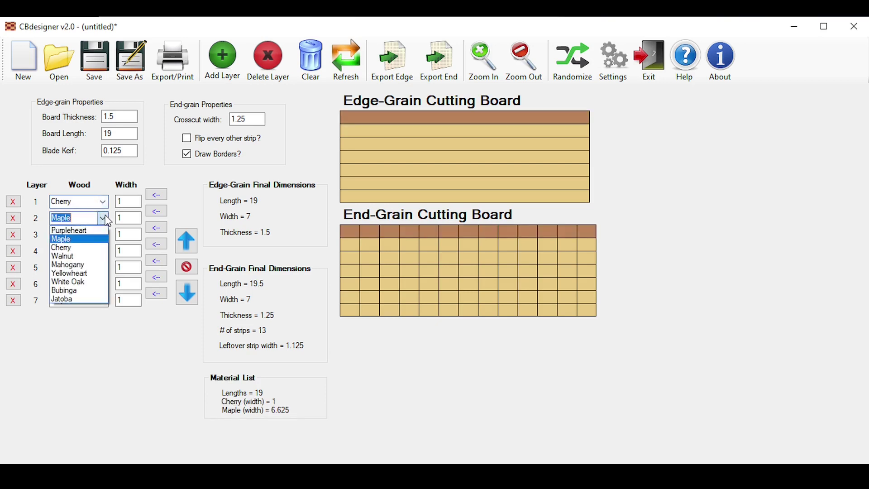
click(91, 256)
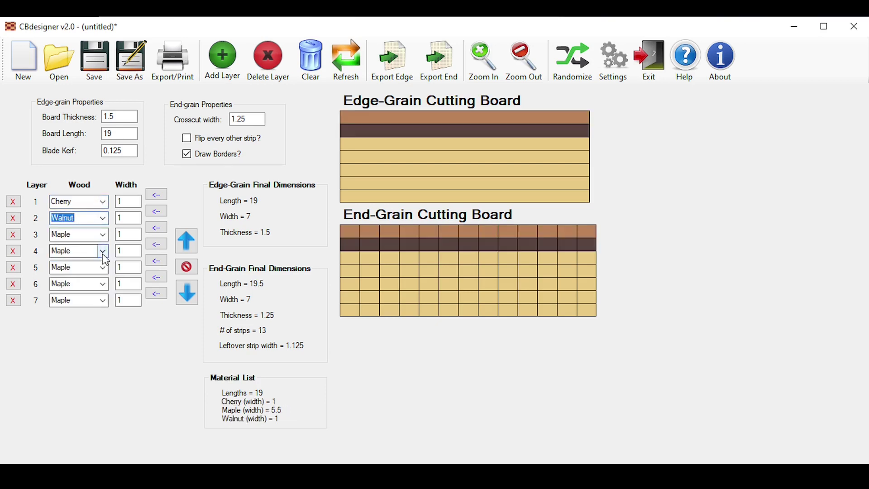
click(100, 251)
click(82, 277)
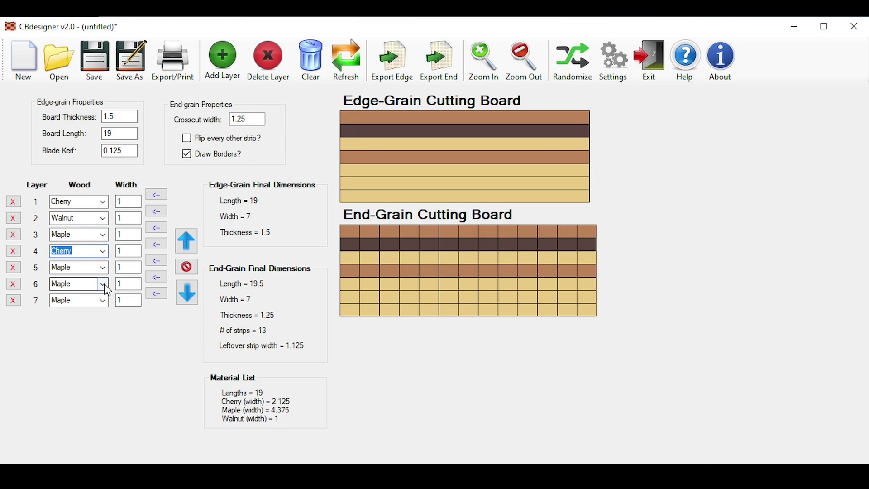
click(104, 284)
click(93, 294)
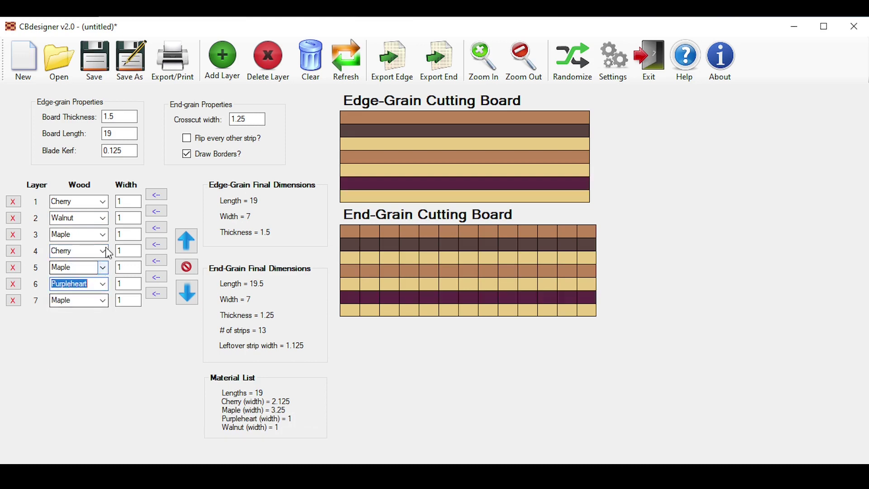
click(127, 201)
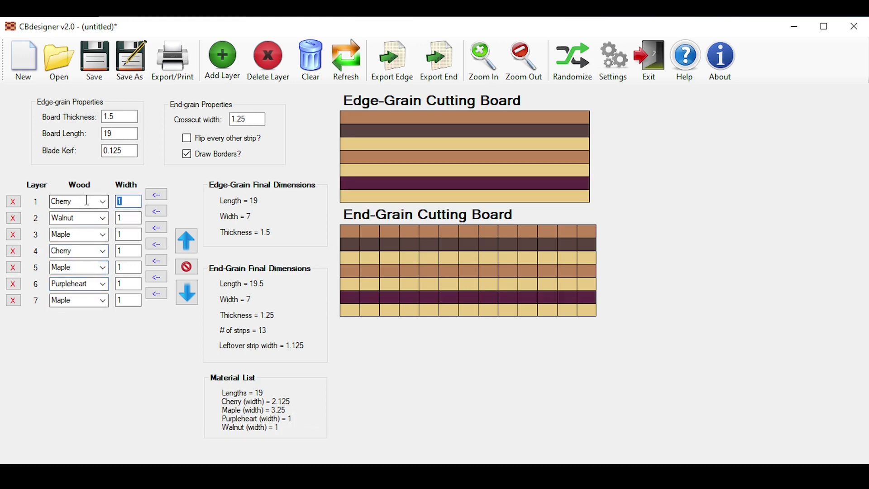
Enter widths 2.25 (Cherry), 0.75 (Walnut), 1.25 (Maple) and 2 (Purpleheart) for layers 1, 2, 5, 6
text(2.25)
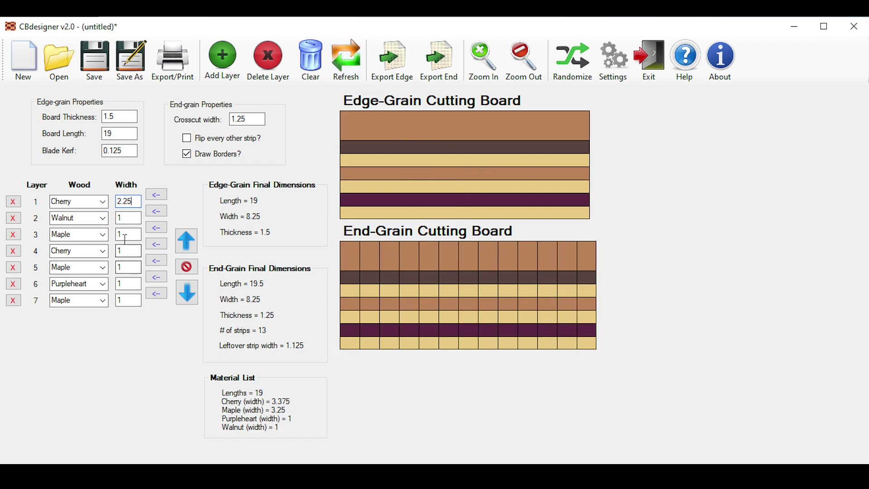
key(Tab)
text(0.75)
key(Return)
key(Tab)
key(Tab)
key(Tab)
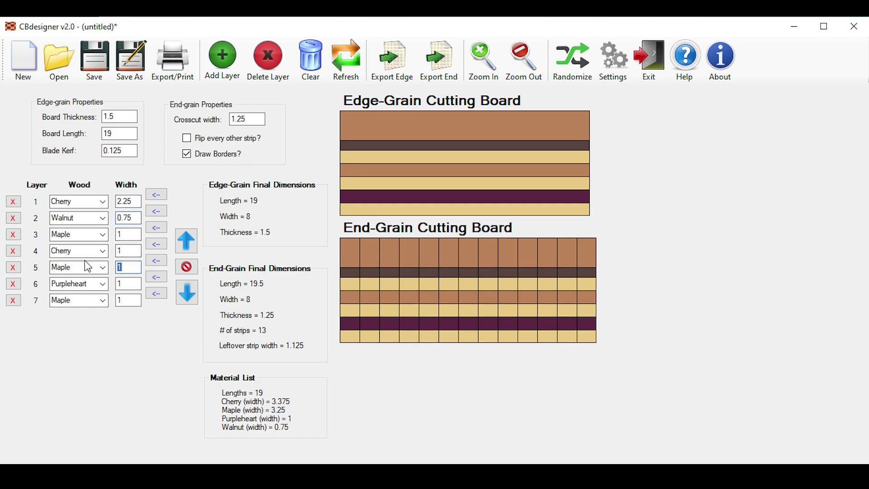
text(1.25)
key(Return)
double_click(120, 283)
text(2)
key(Return)
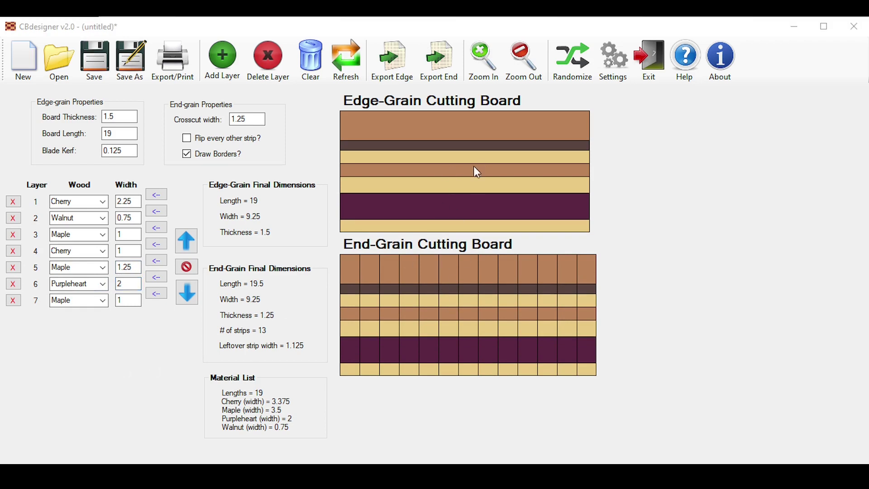
Zoom the board previews in twice and back out once
click(487, 66)
click(487, 65)
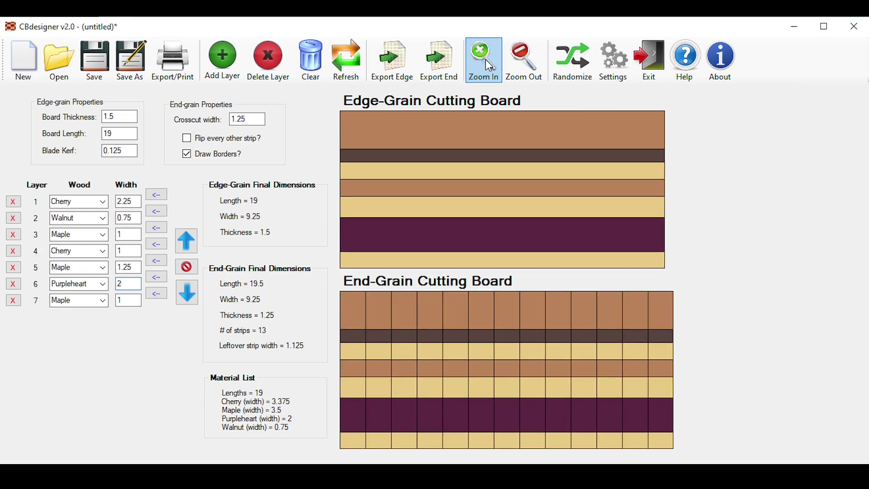
click(537, 63)
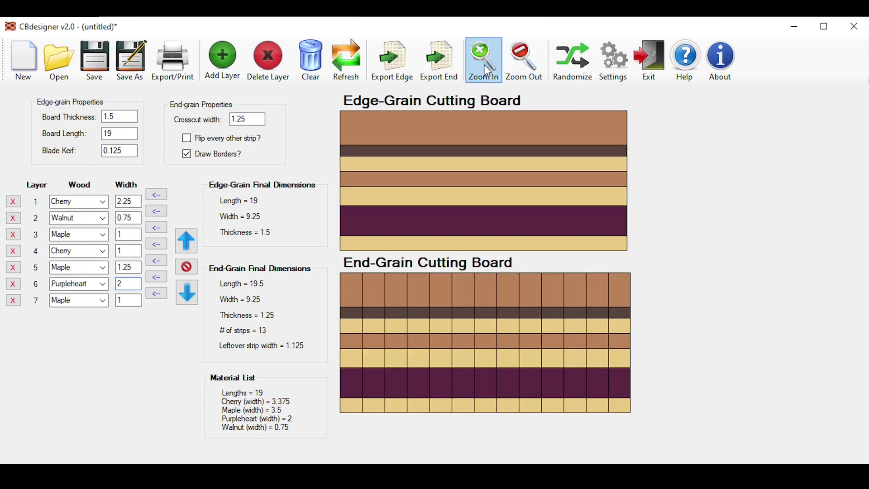
Add two extra Maple layers, then delete both to return to seven layers
click(226, 75)
click(227, 74)
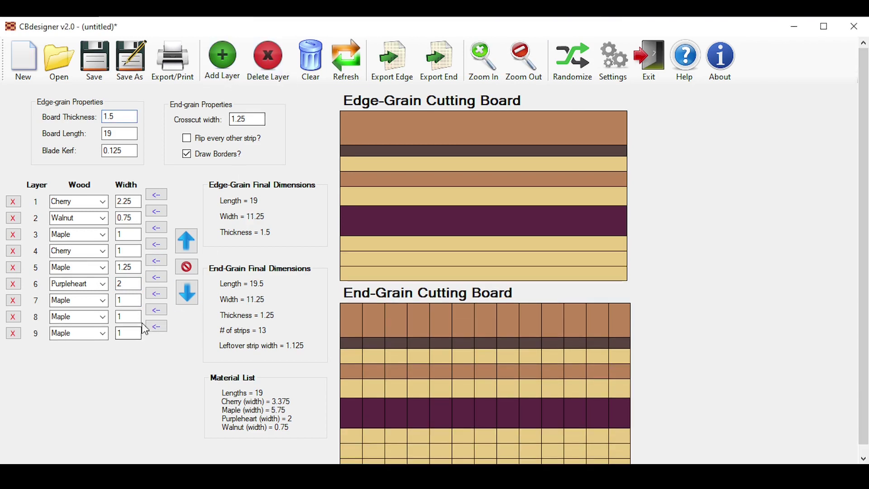
click(278, 59)
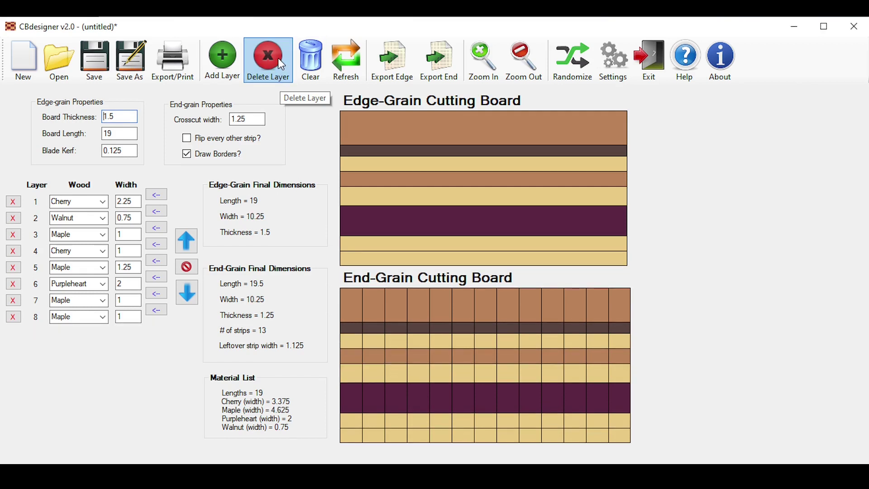
click(278, 58)
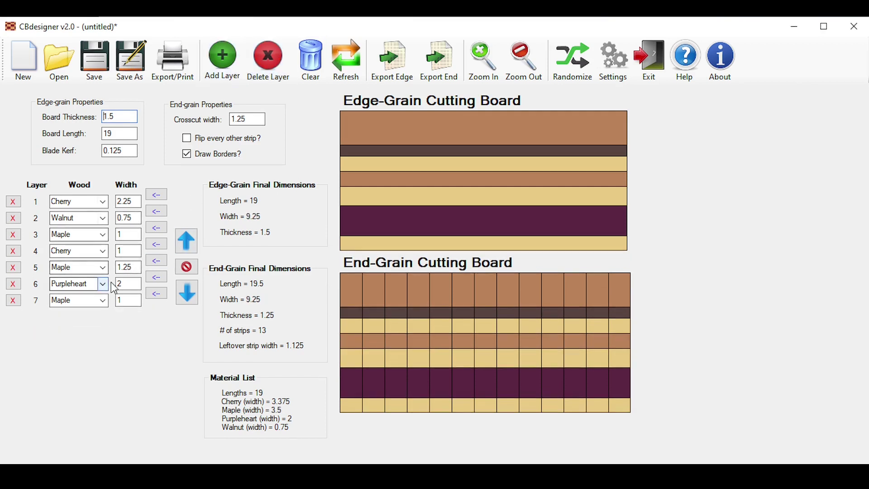
Delete the second 1-inch Maple layer, then move Purpleheart up and back down to row 6
click(154, 282)
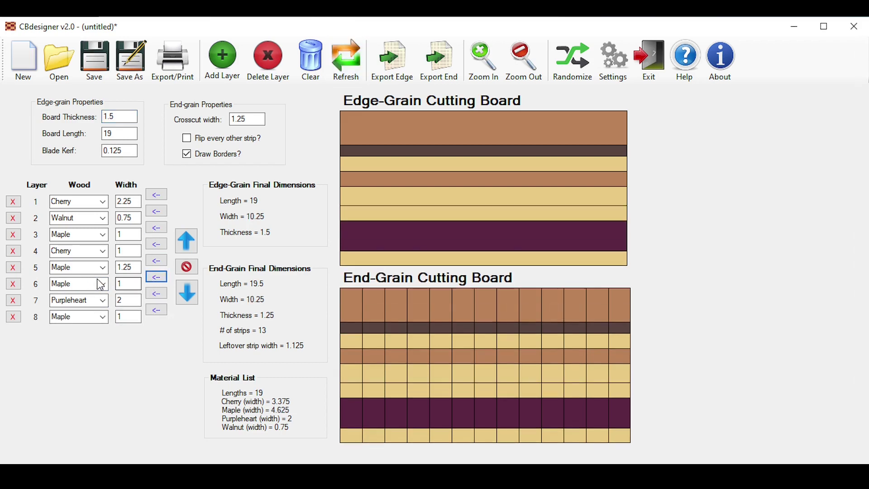
click(17, 286)
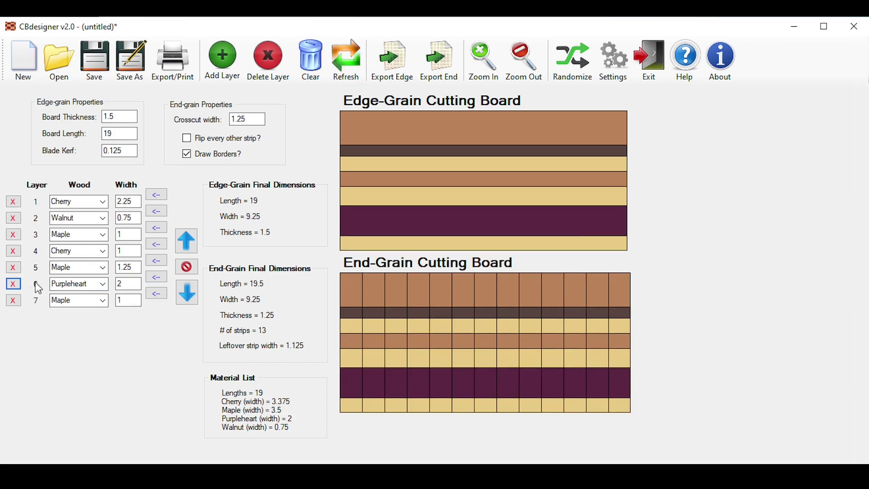
click(34, 288)
click(121, 285)
click(187, 268)
click(186, 247)
click(185, 246)
click(189, 296)
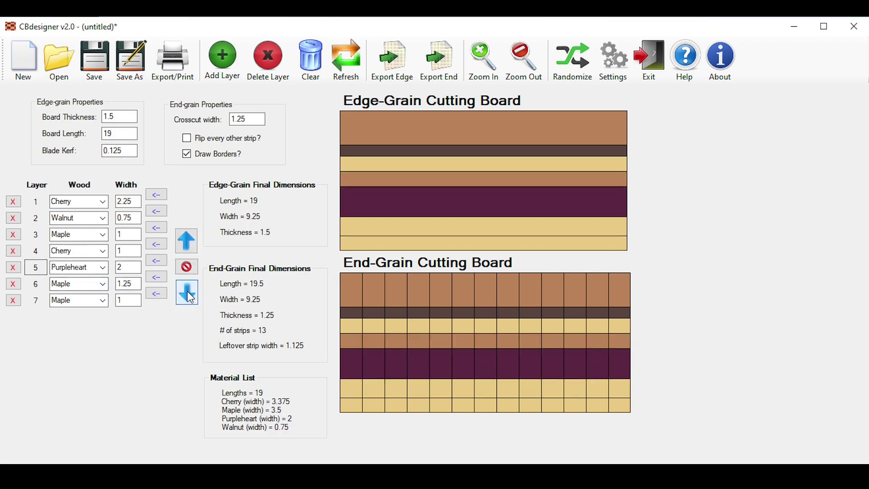
click(189, 295)
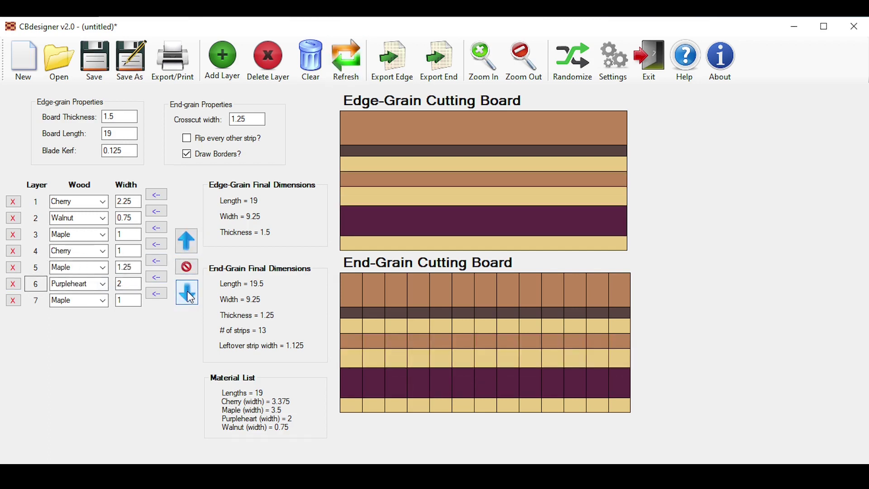
click(186, 268)
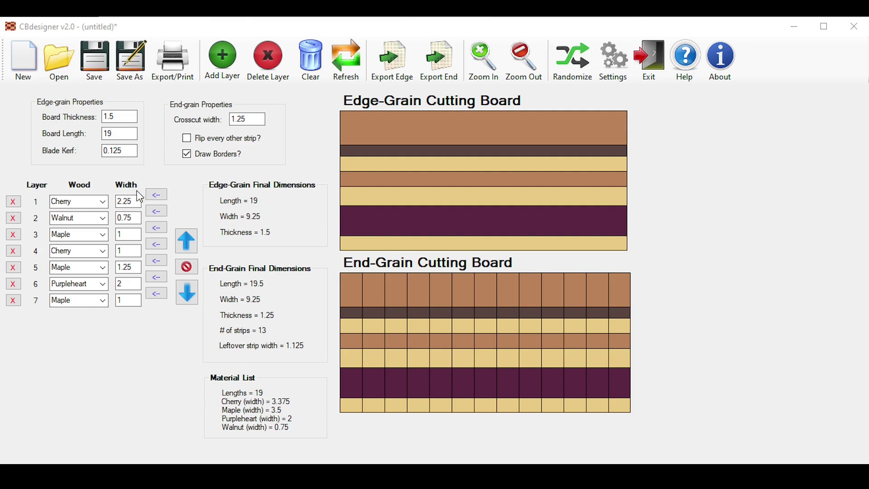
click(233, 120)
drag(248, 119, 232, 119)
key(End)
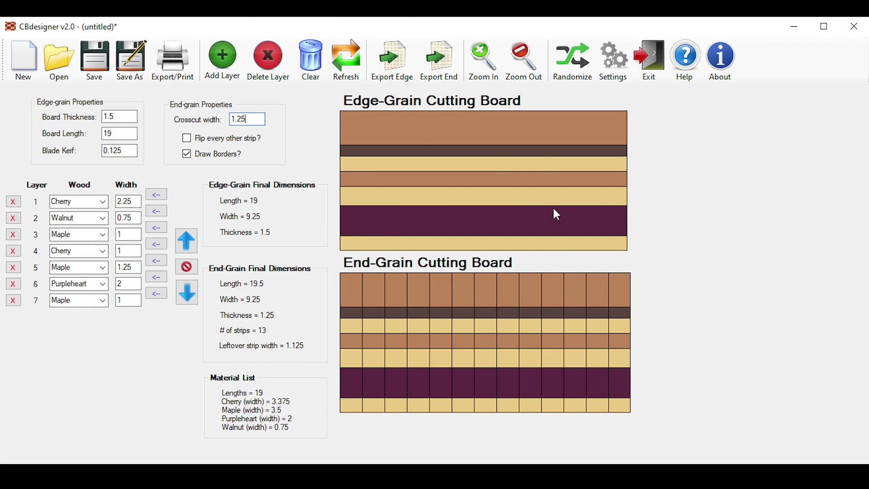
click(261, 120)
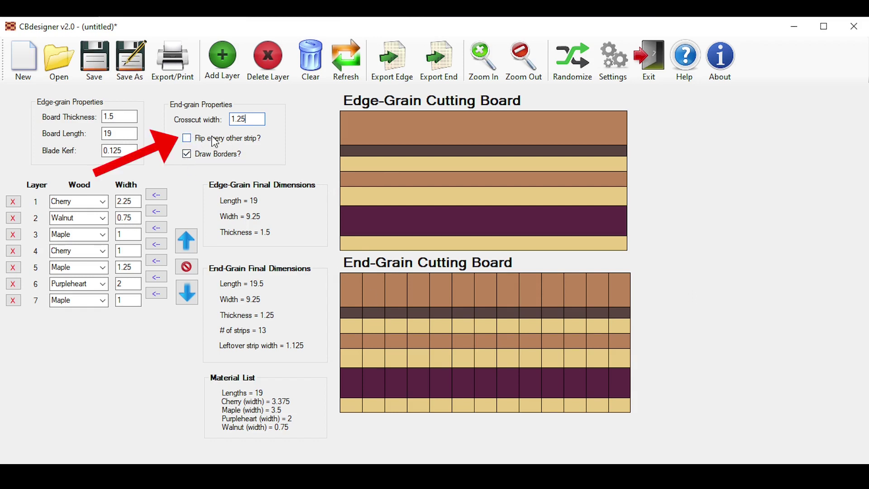
Tick 'Flip every other strip?' and toggle 'Draw Borders?' off and back on
click(228, 138)
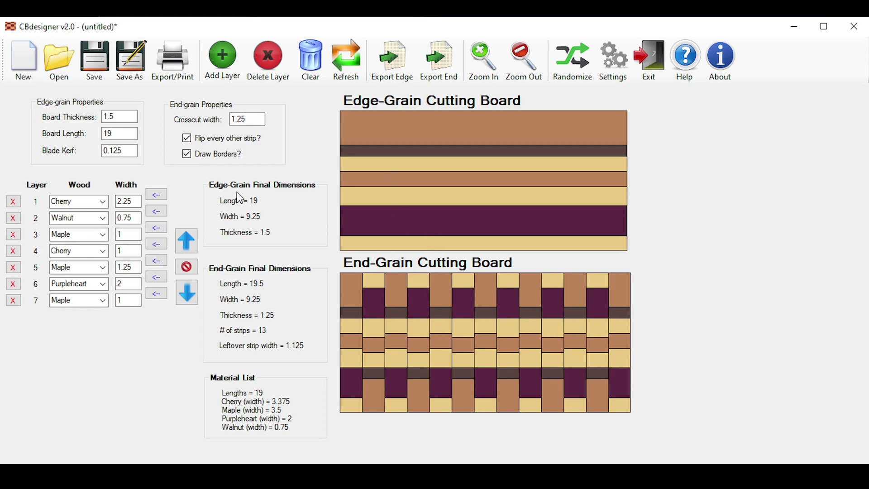
click(185, 157)
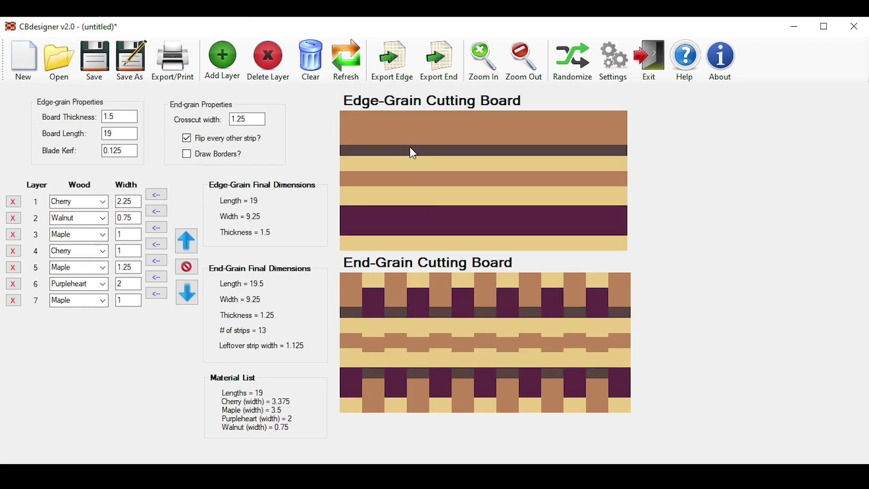
click(196, 156)
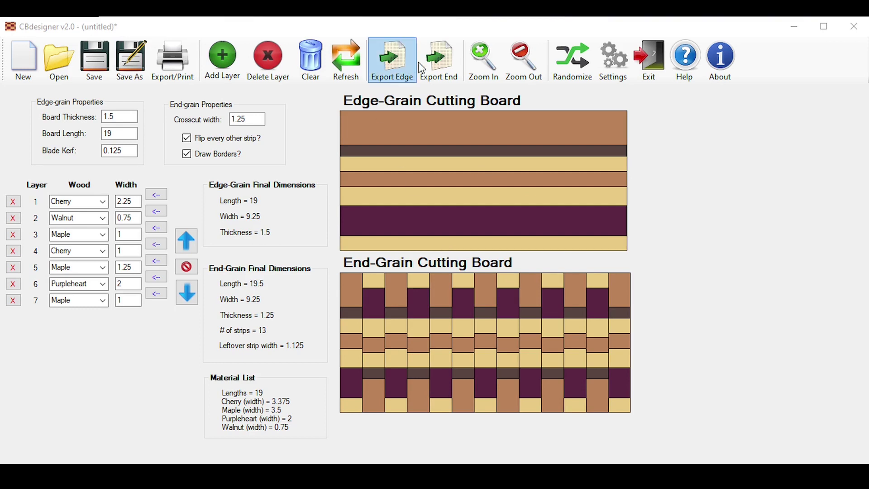
Export the edge-grain board picture as an image named edge
click(392, 64)
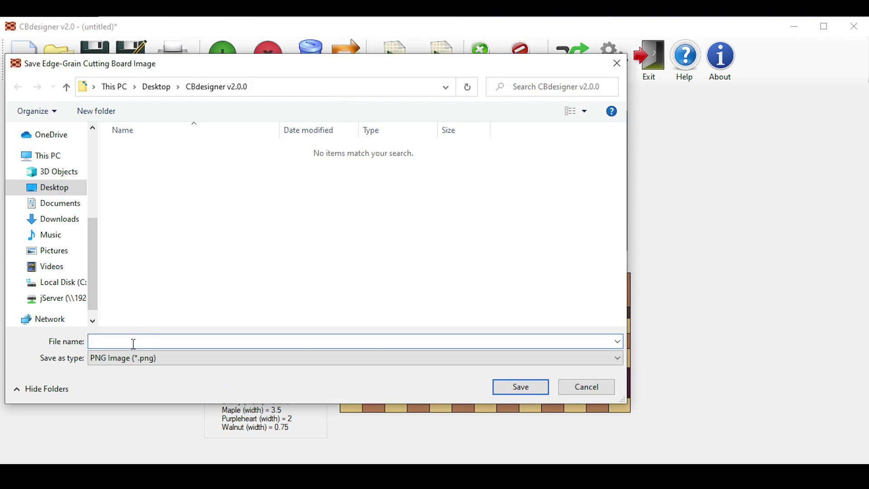
text(edge)
key(Return)
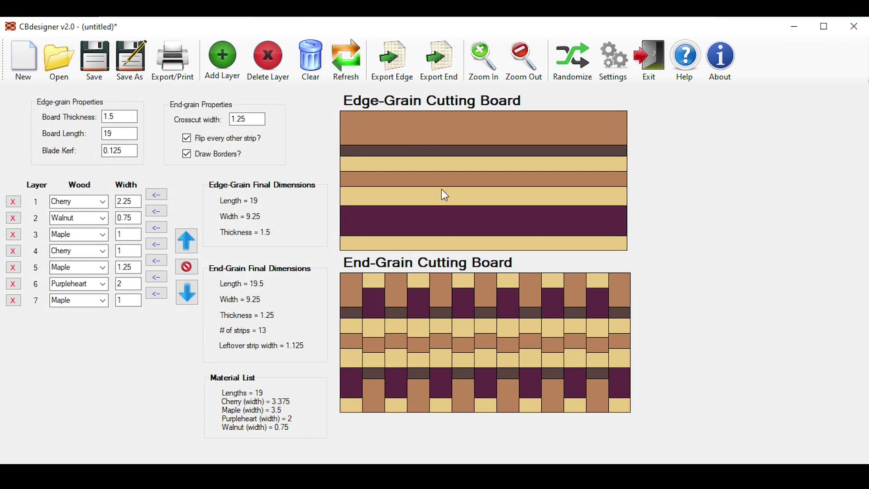
Export the end-grain board picture as an image named end
click(442, 72)
text(end)
key(Return)
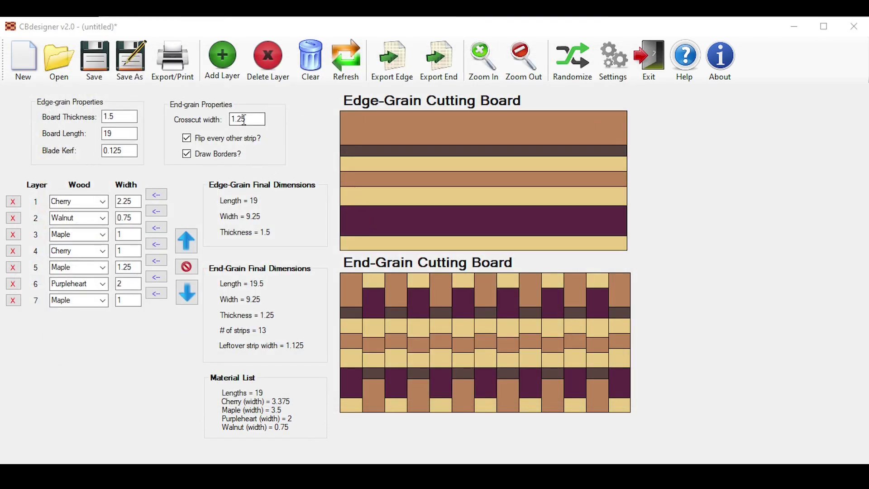
Save the design as cb.cbd and reopen it from that file
click(105, 61)
text(cb)
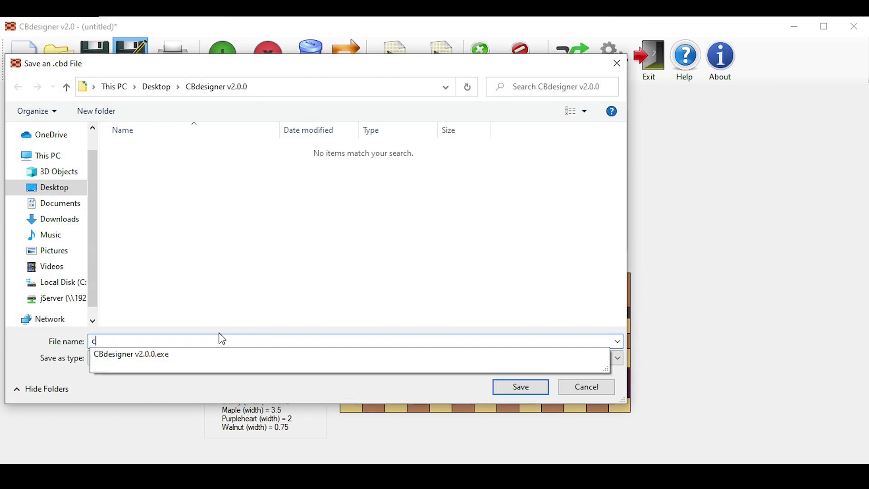
click(233, 295)
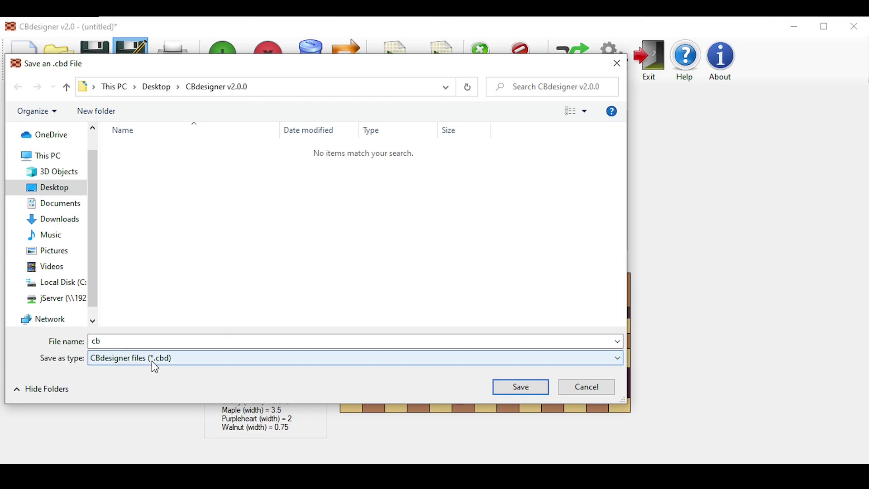
click(523, 387)
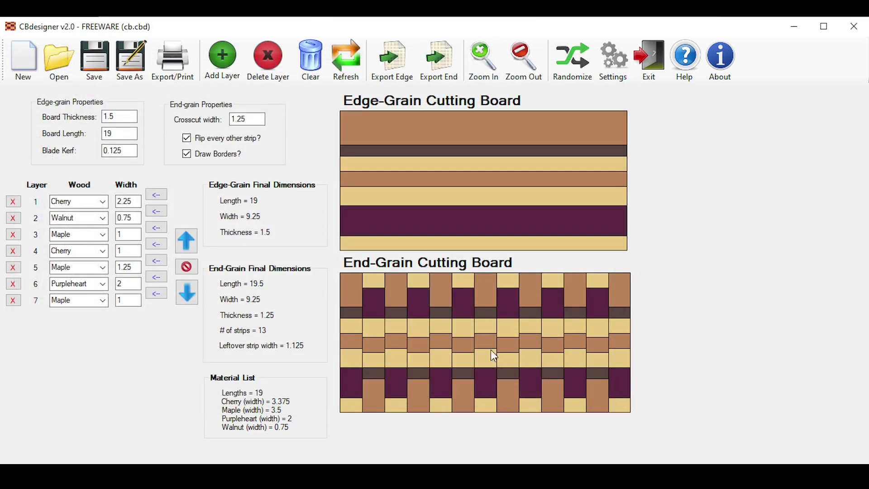
click(61, 66)
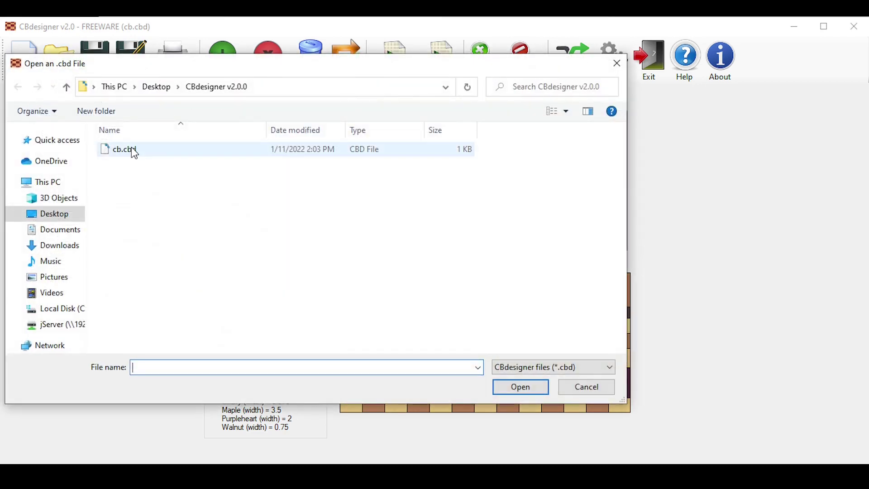
double_click(133, 150)
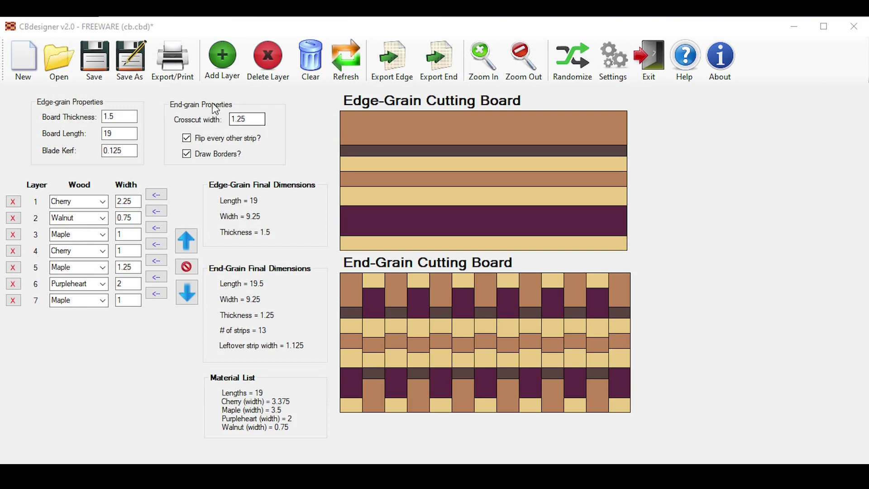
Export the design to a PDF named cb.pdf
click(180, 73)
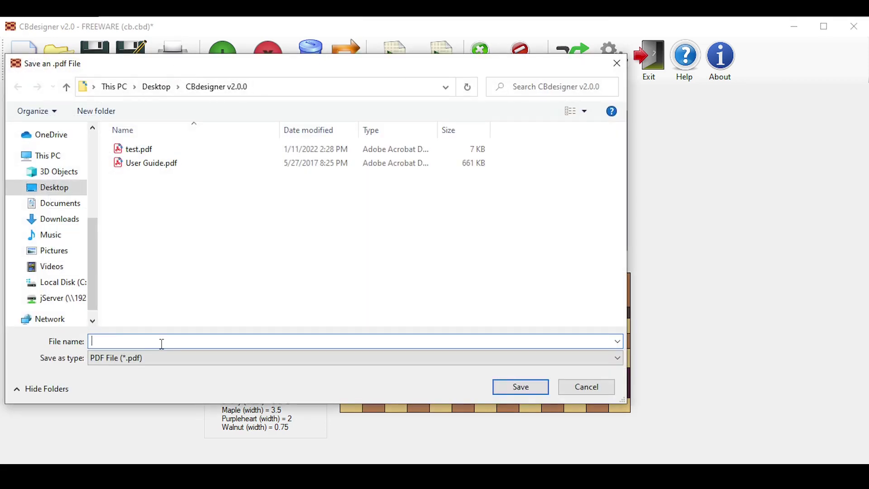
text(cb)
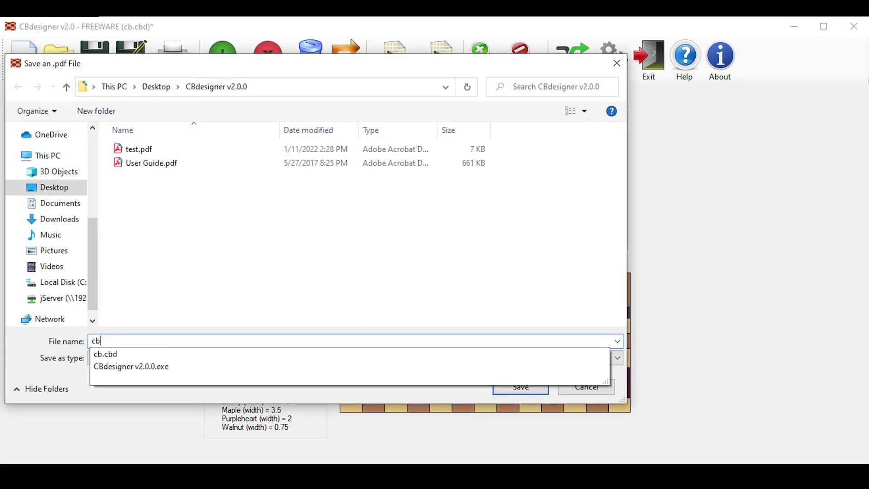
click(290, 299)
click(504, 392)
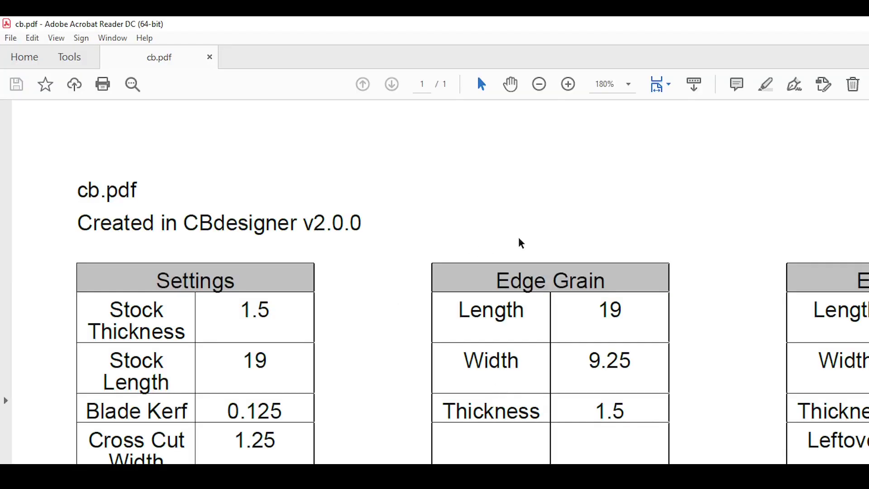
Zoom cb.pdf out to 100% and scroll down to the Material List and back up
click(543, 88)
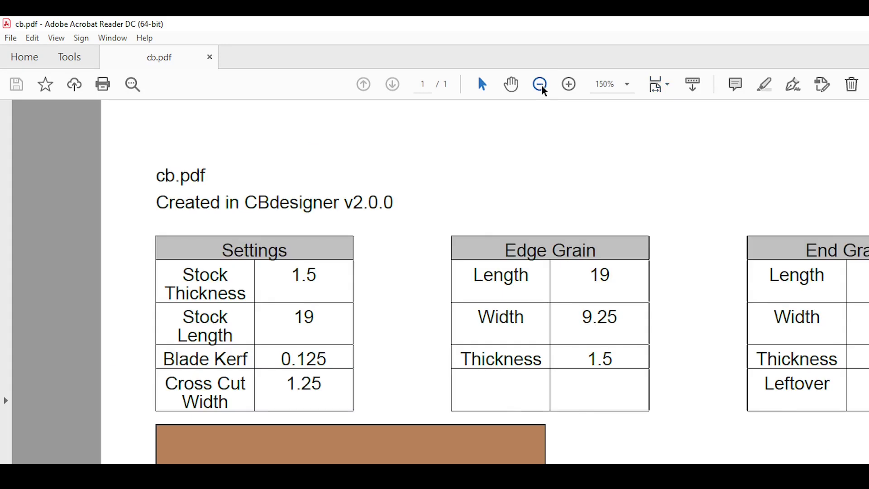
click(543, 88)
click(543, 88)
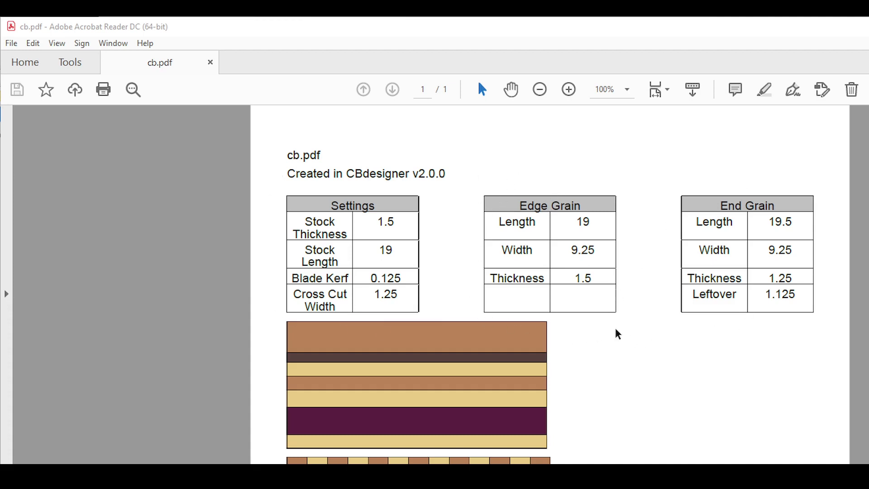
scroll(611, 349, down, 3)
scroll(439, 398, down, 7)
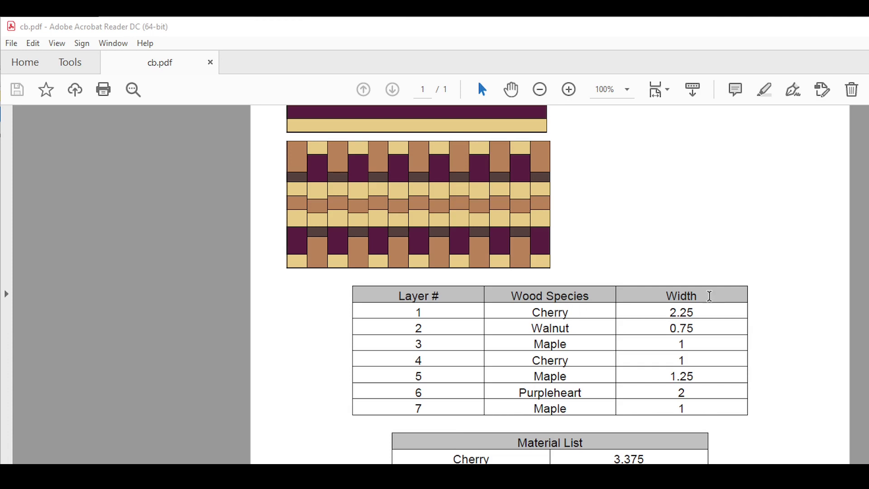
scroll(559, 361, down, 3)
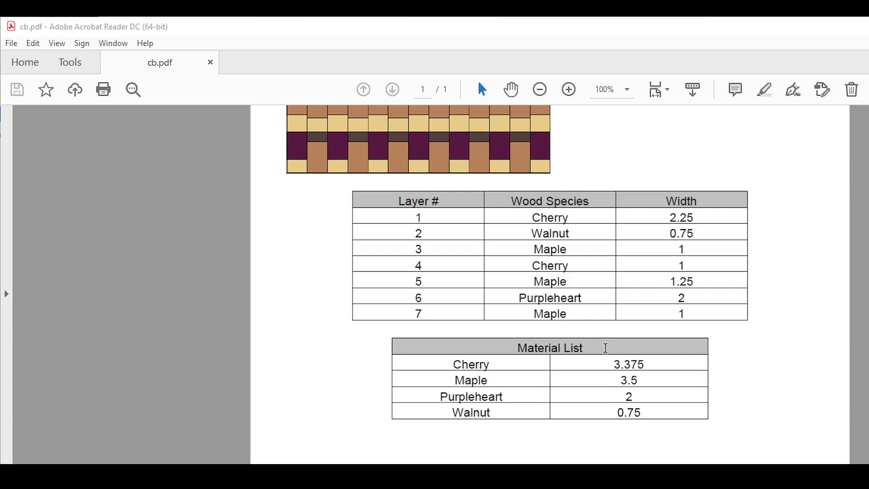
scroll(606, 351, up, 13)
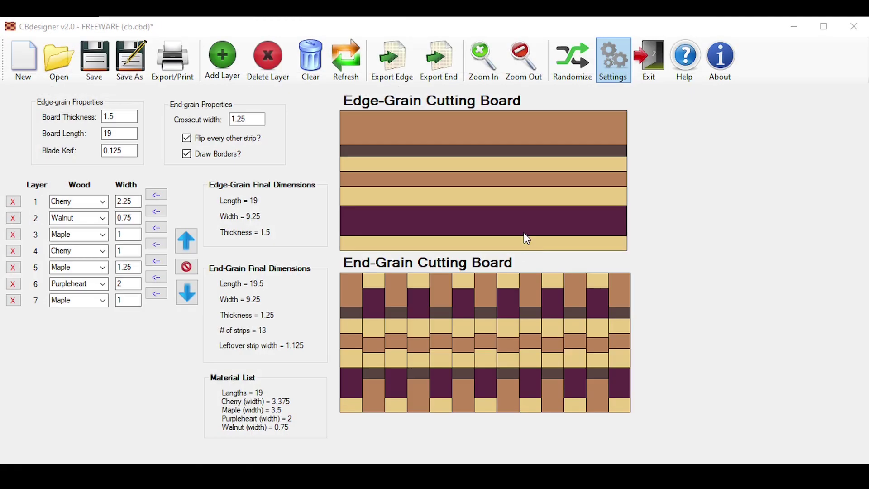
Make Cherry the default layer wood at width 1.25, then restore the default wood library
click(613, 67)
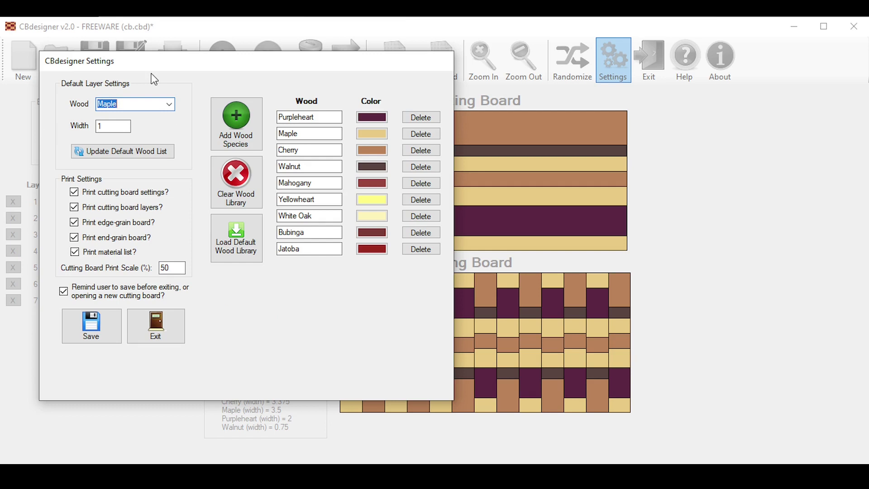
click(169, 105)
click(153, 133)
click(123, 127)
text(1.25)
click(178, 267)
click(236, 240)
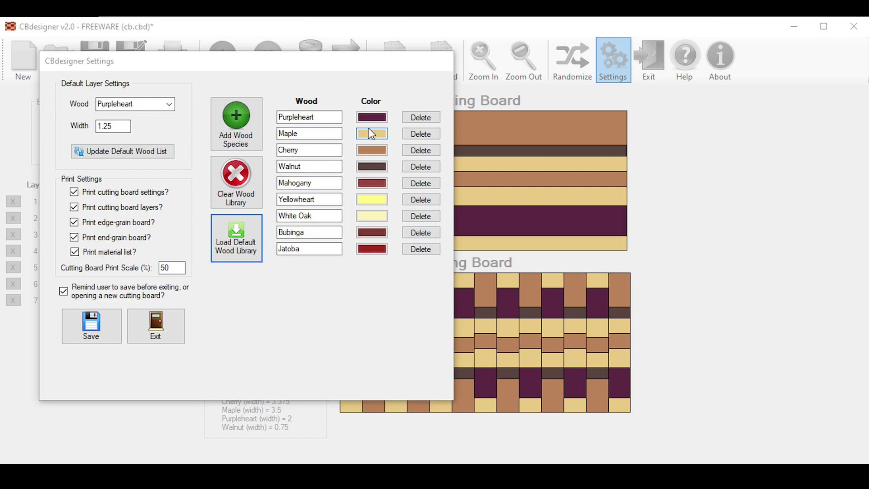
Delete Walnut and Mahogany, then clear and reload the nine-species default wood library
click(421, 167)
click(421, 167)
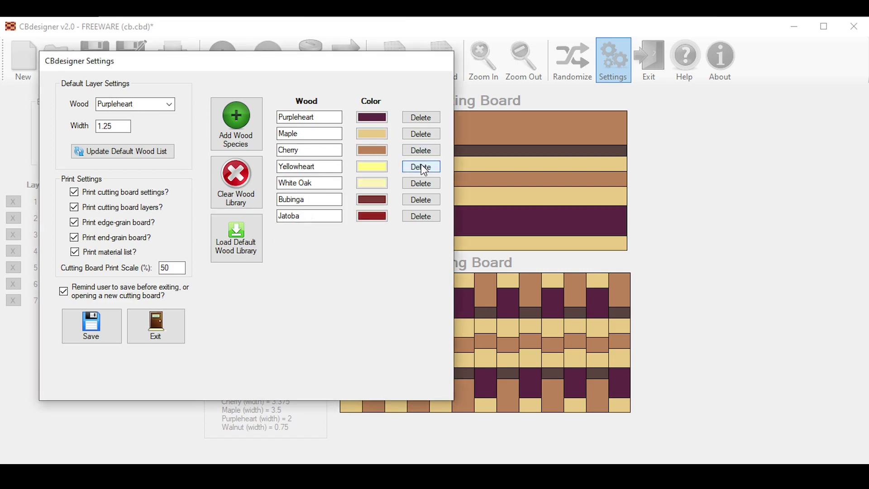
click(245, 187)
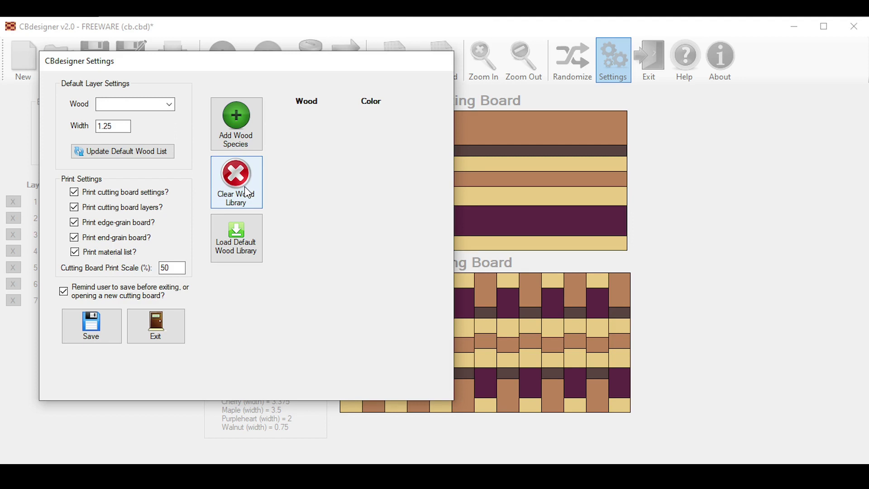
click(240, 246)
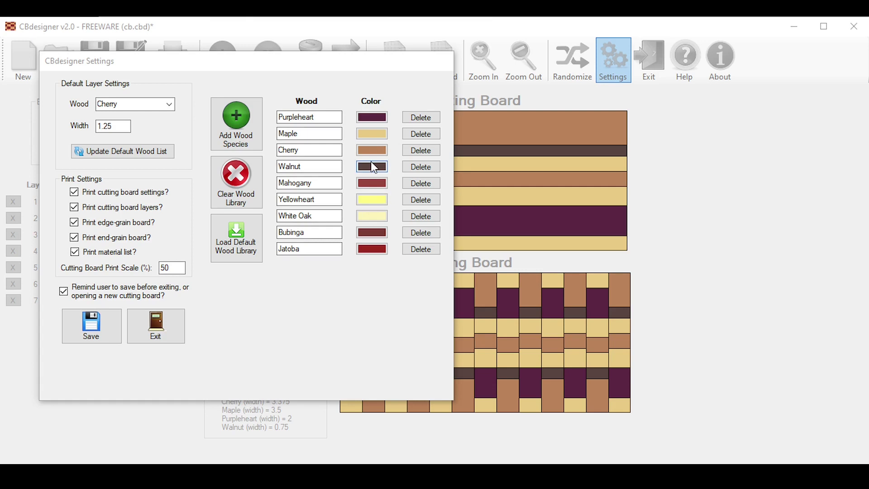
Add a new species renamed from Wood10 to Padauk, colour it red, then save and close settings
click(248, 142)
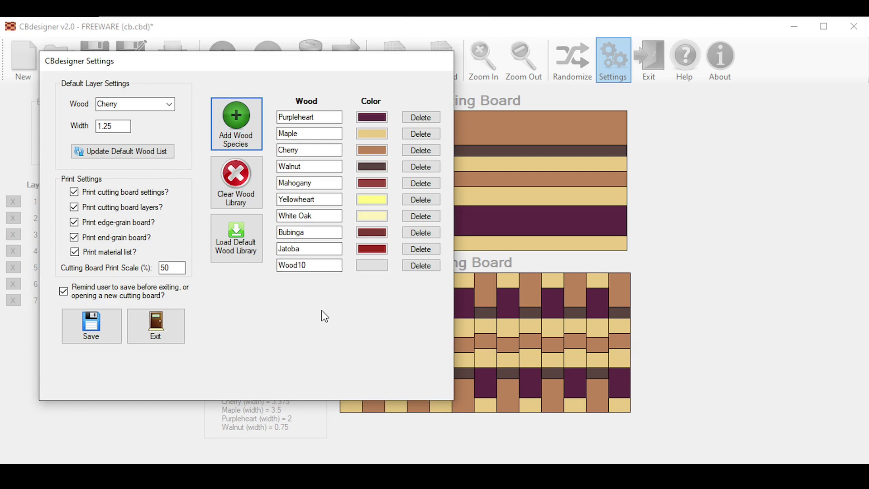
drag(316, 272, 192, 267)
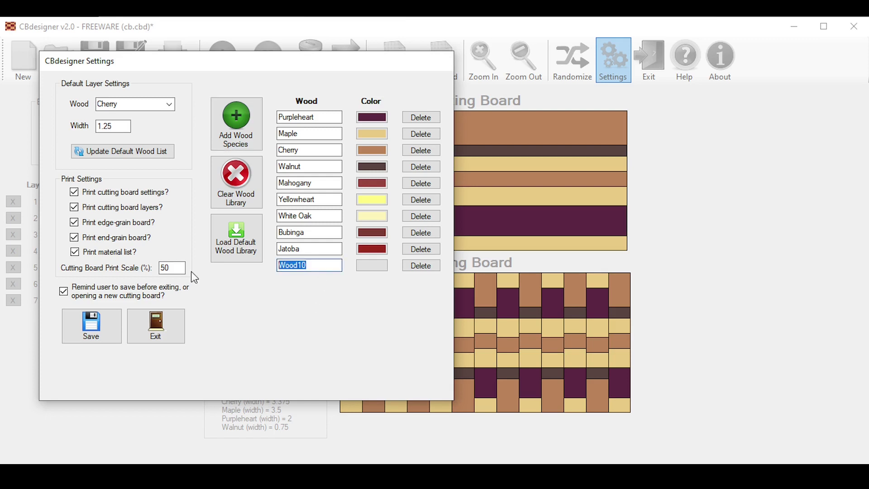
text(Padauk)
click(366, 268)
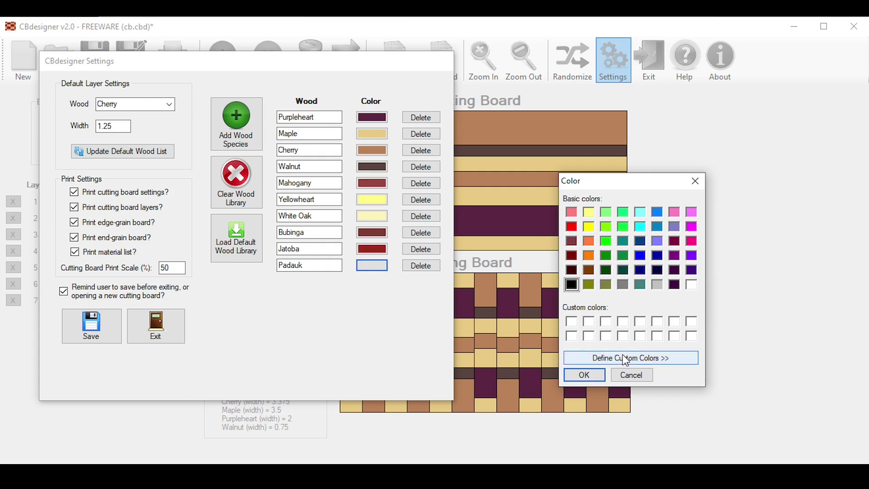
click(577, 232)
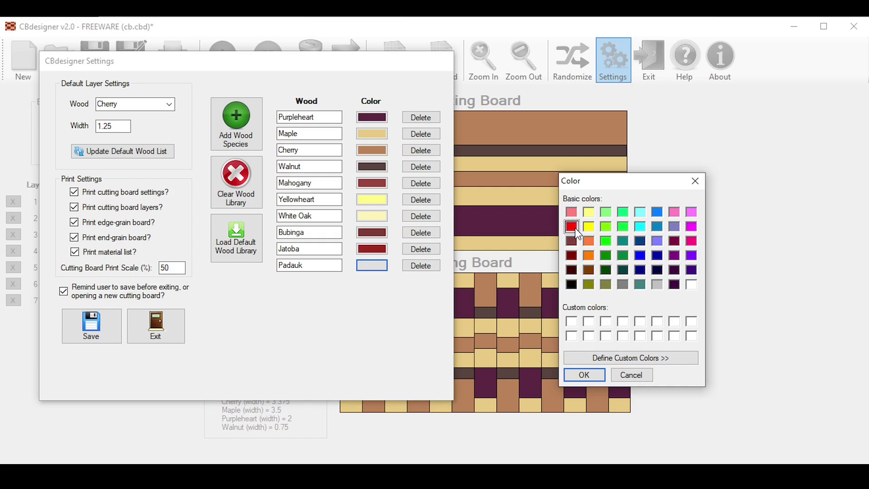
click(585, 375)
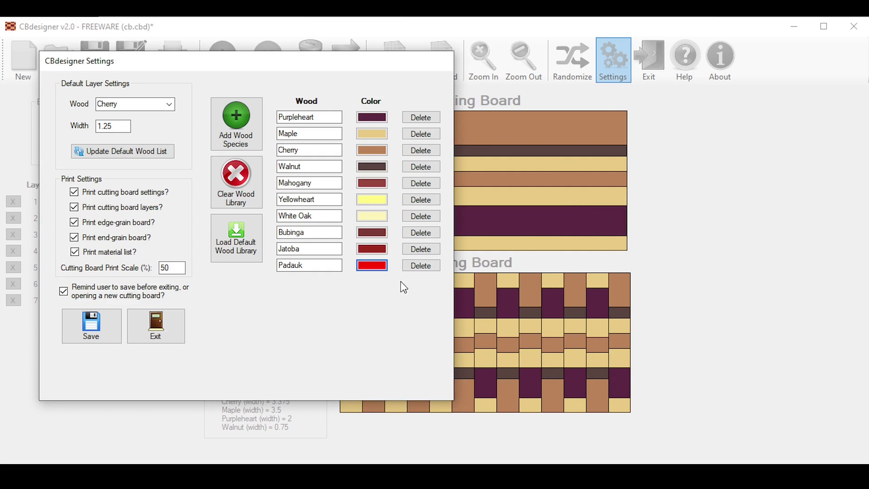
click(99, 341)
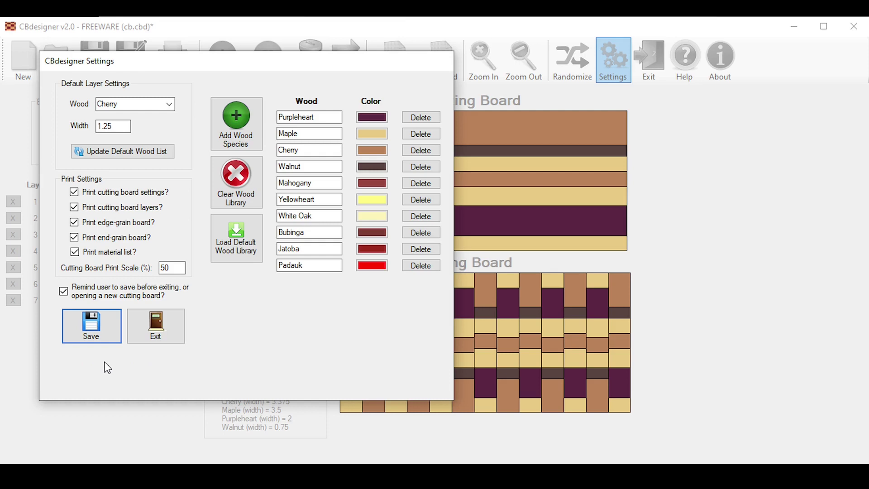
click(155, 338)
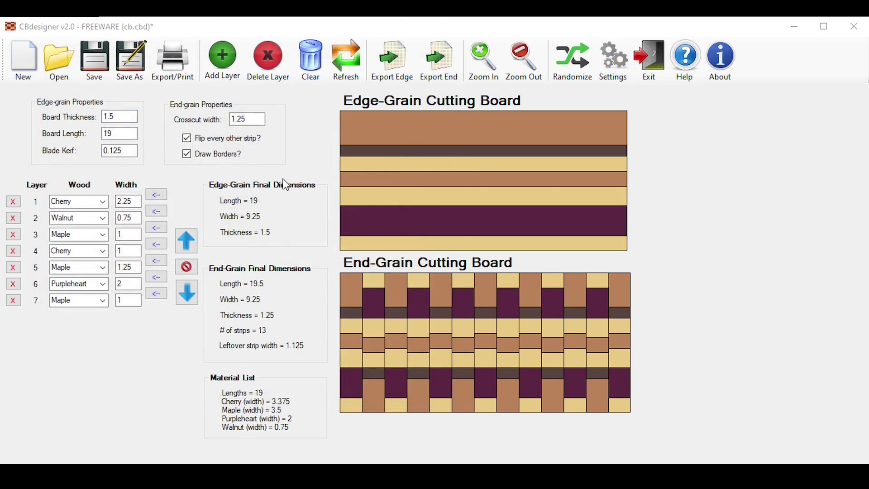
click(222, 61)
click(222, 62)
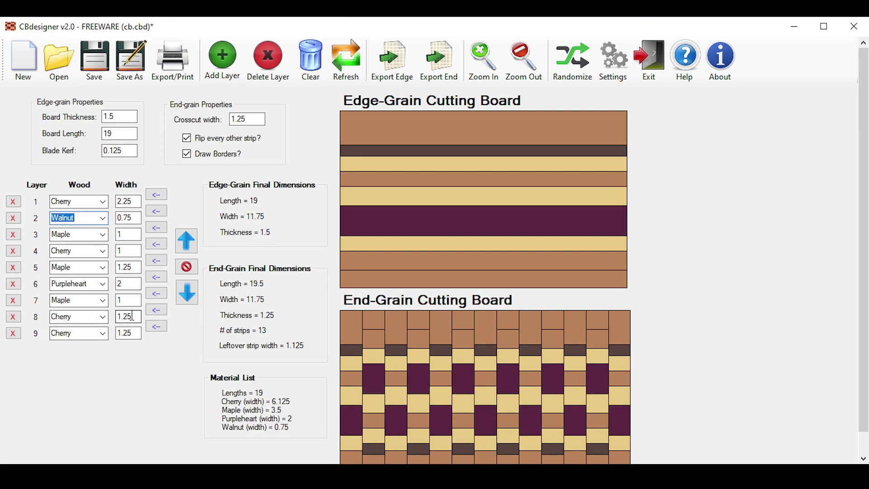
click(15, 319)
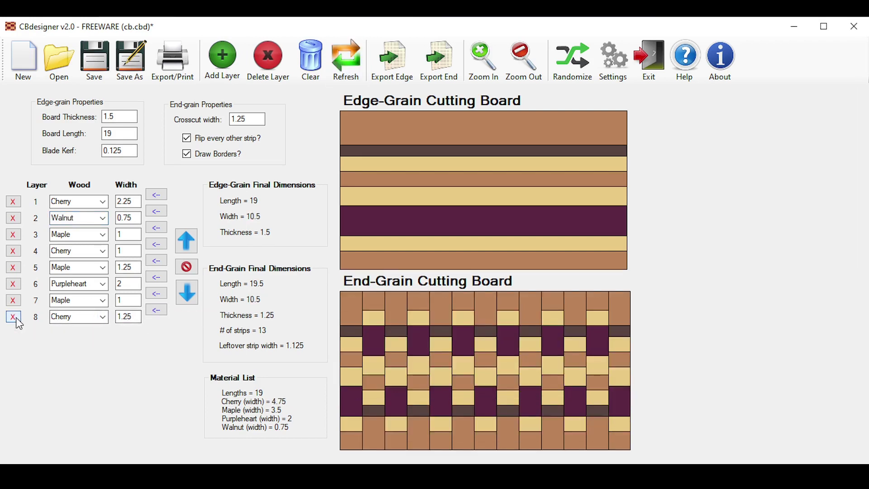
click(17, 319)
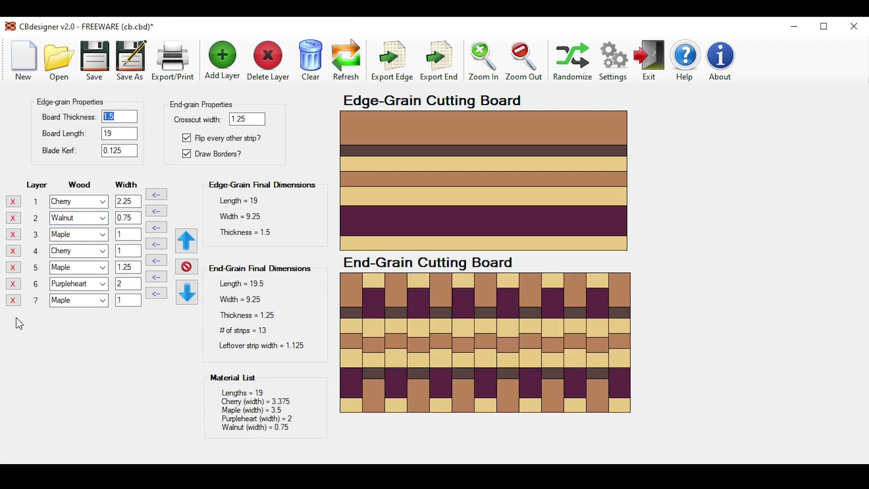
click(103, 219)
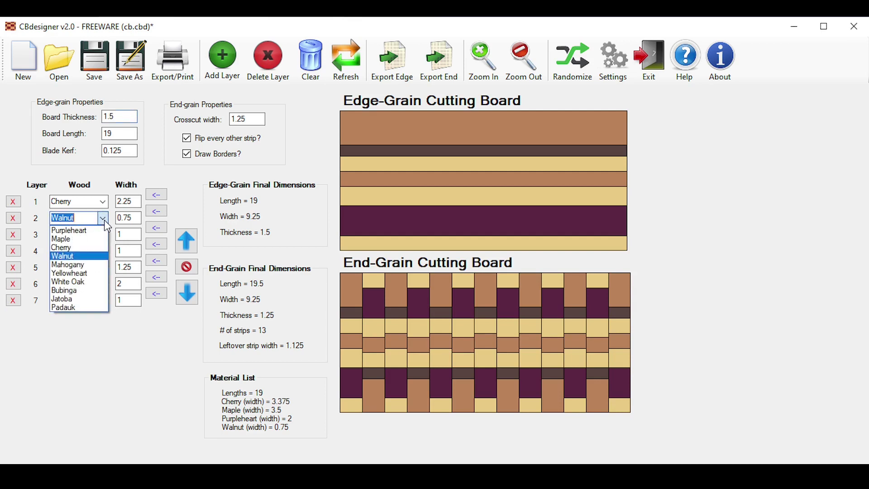
click(70, 306)
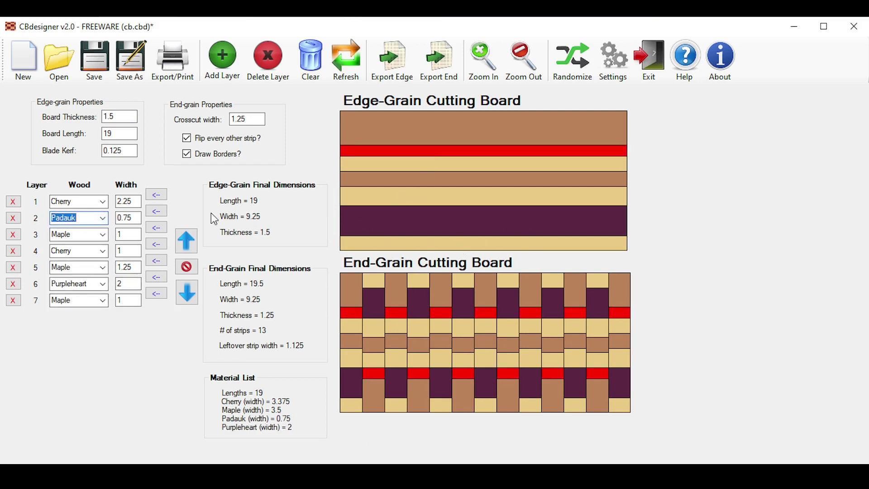
click(104, 218)
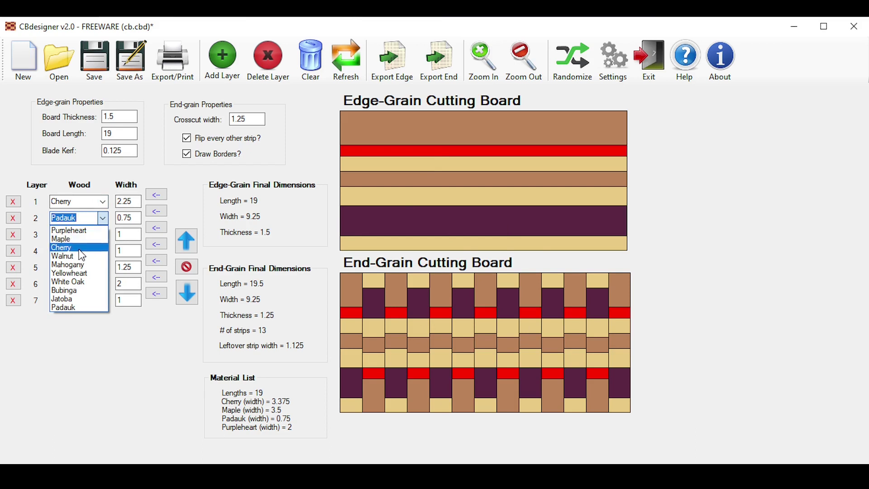
click(77, 256)
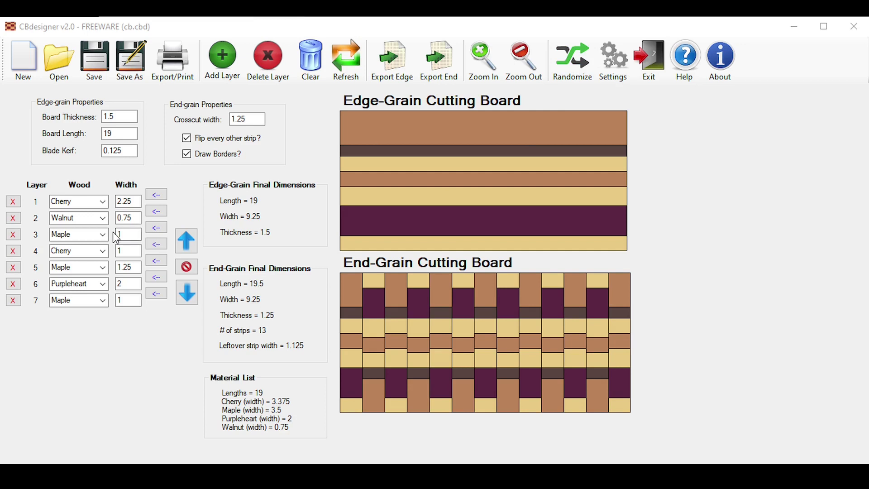
click(569, 70)
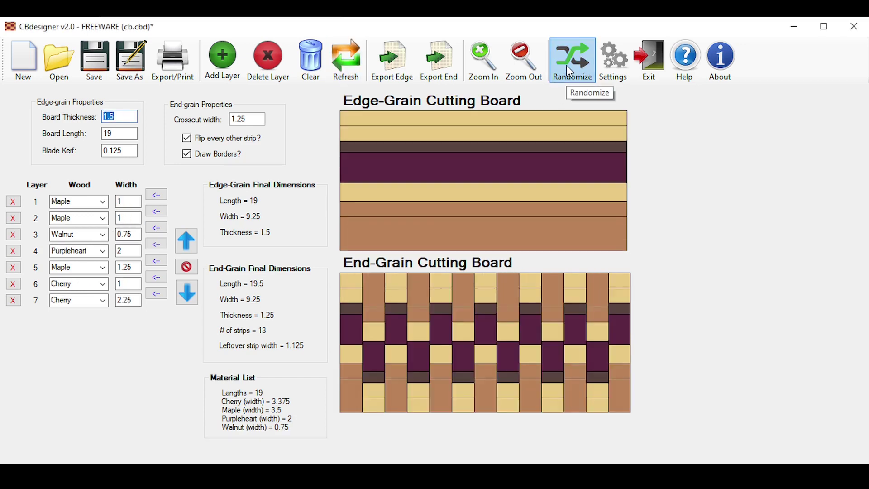
click(567, 67)
click(568, 67)
click(567, 66)
click(569, 71)
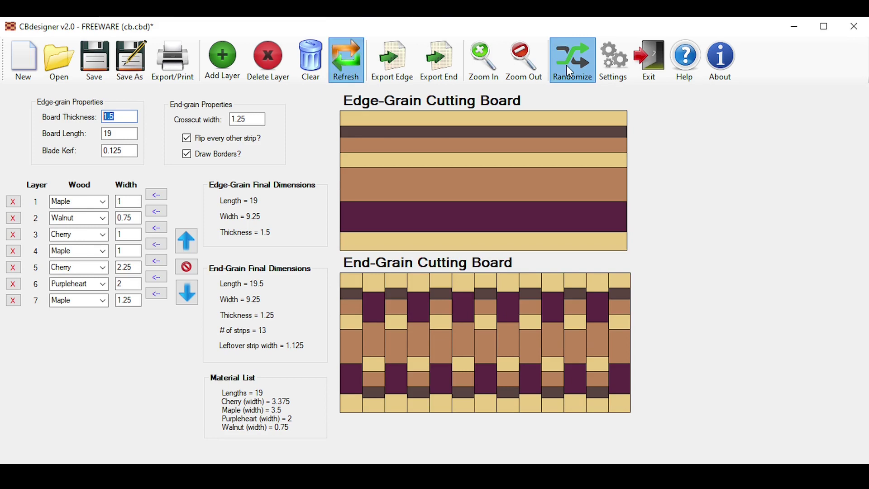
click(567, 66)
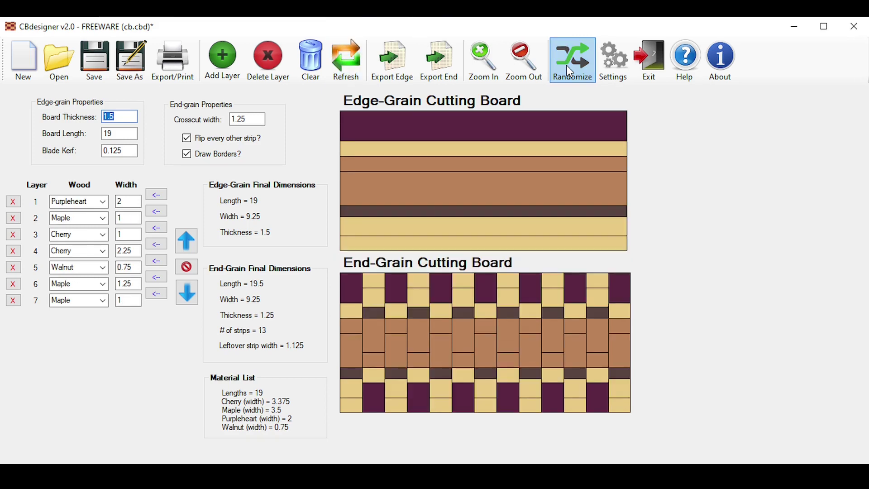
click(566, 65)
click(566, 66)
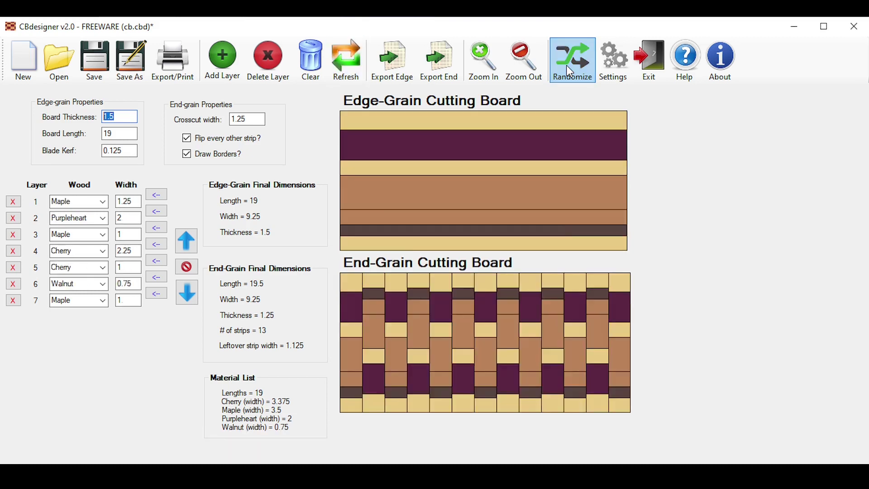
click(566, 65)
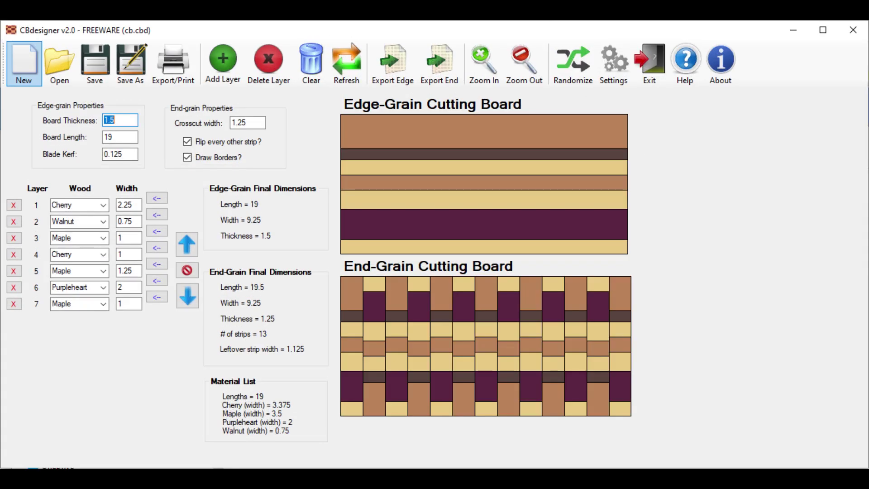